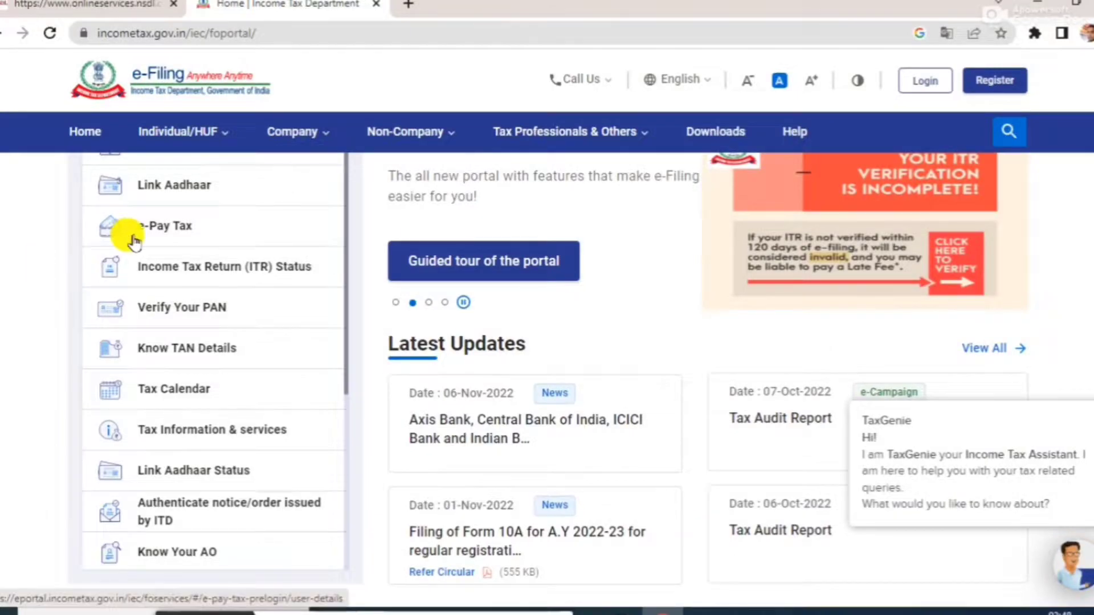
Submit the PAN, full name, date of birth and mobile number for PAN verification
left_click(162, 312)
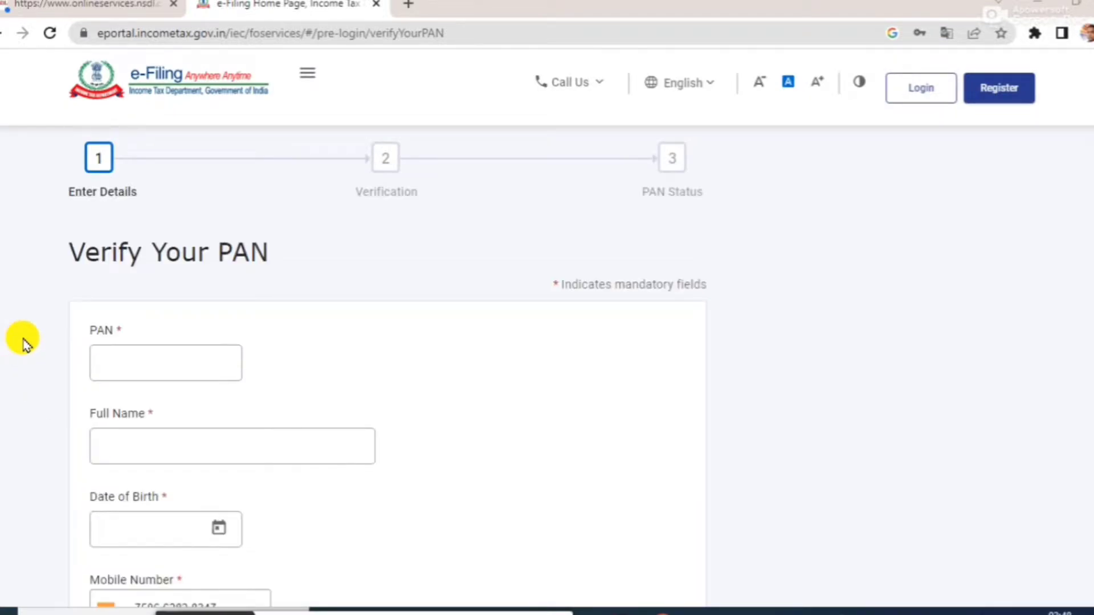
scroll(22, 342, "down", 2)
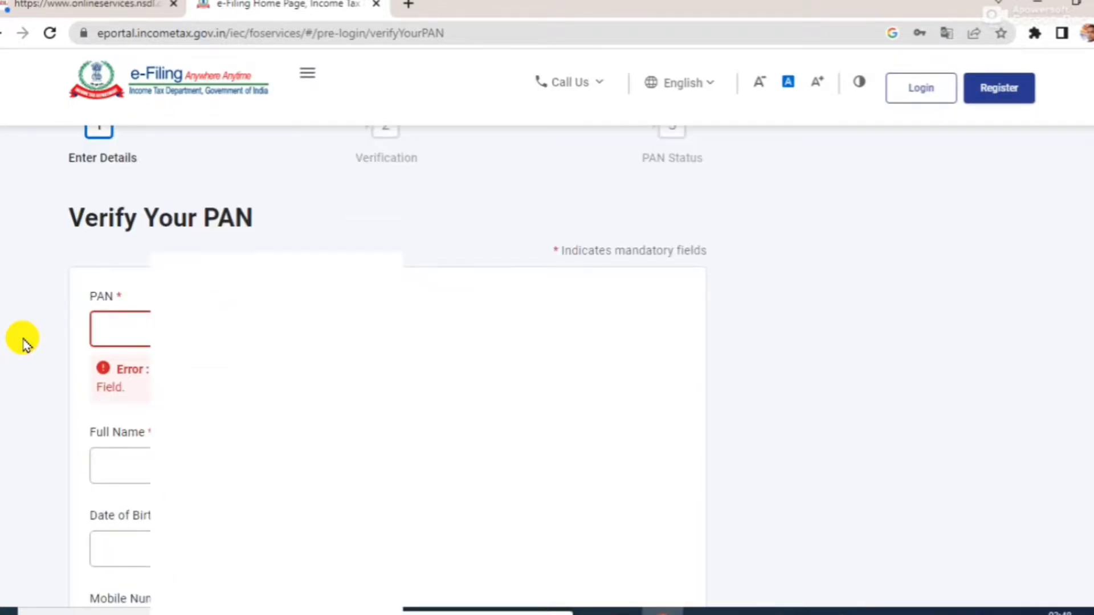
scroll(23, 342, "down", 1)
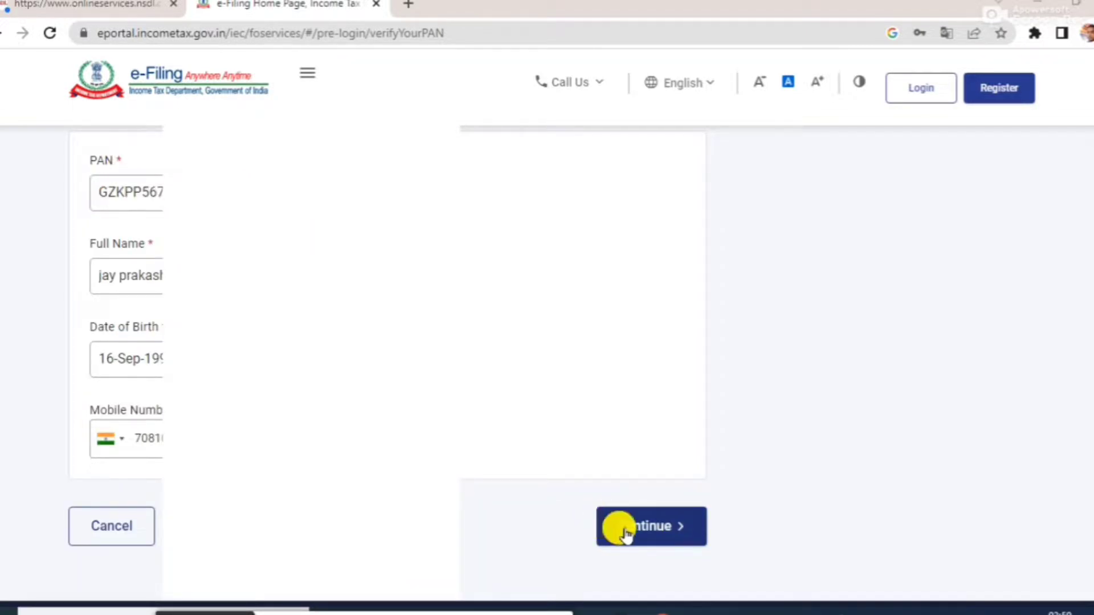
left_click(628, 535)
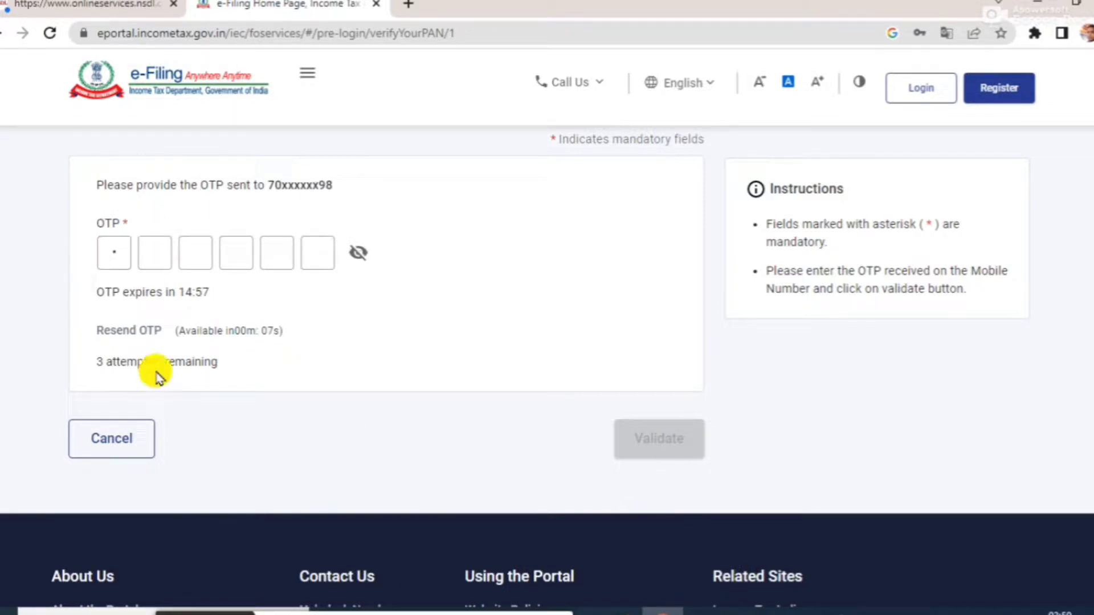
Validate the six-digit mobile OTP, confirm the PAN is active, and return to the homepage
left_click(144, 253)
left_click(207, 505)
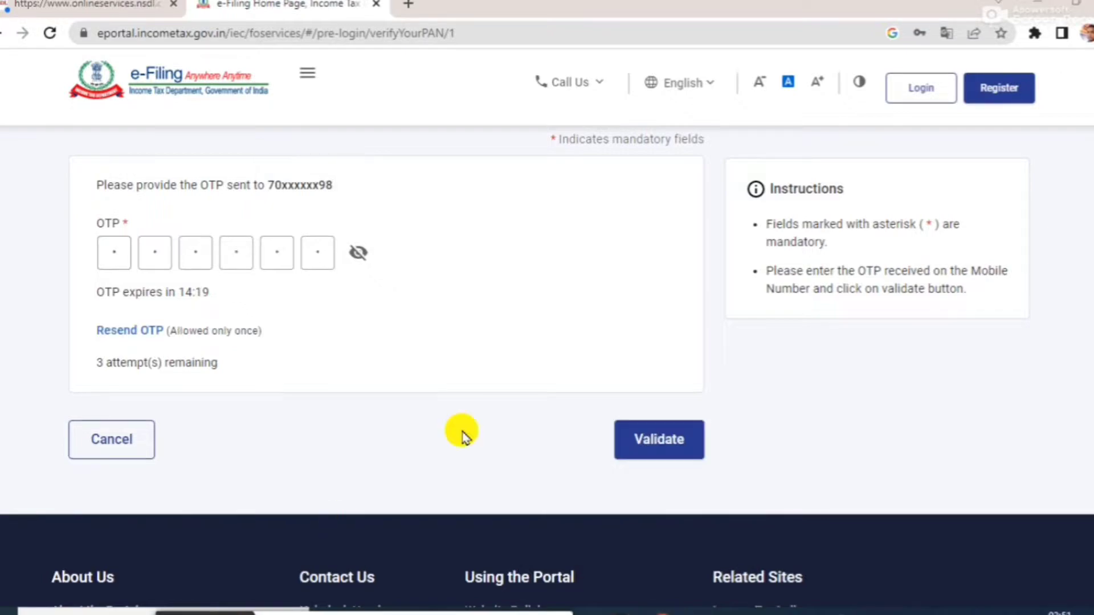
left_click(651, 443)
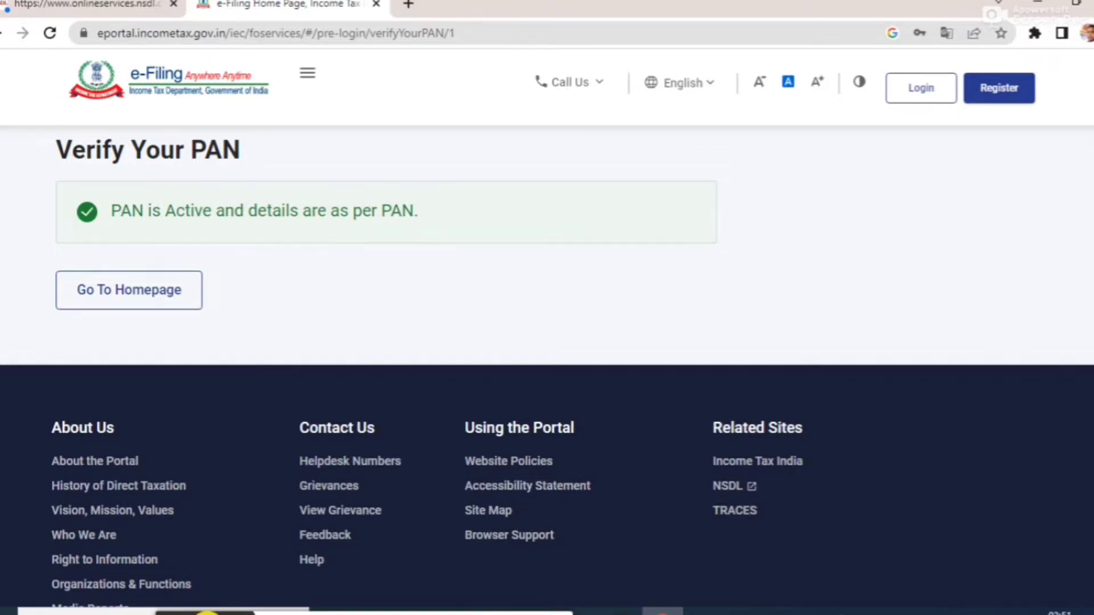
left_click(80, 309)
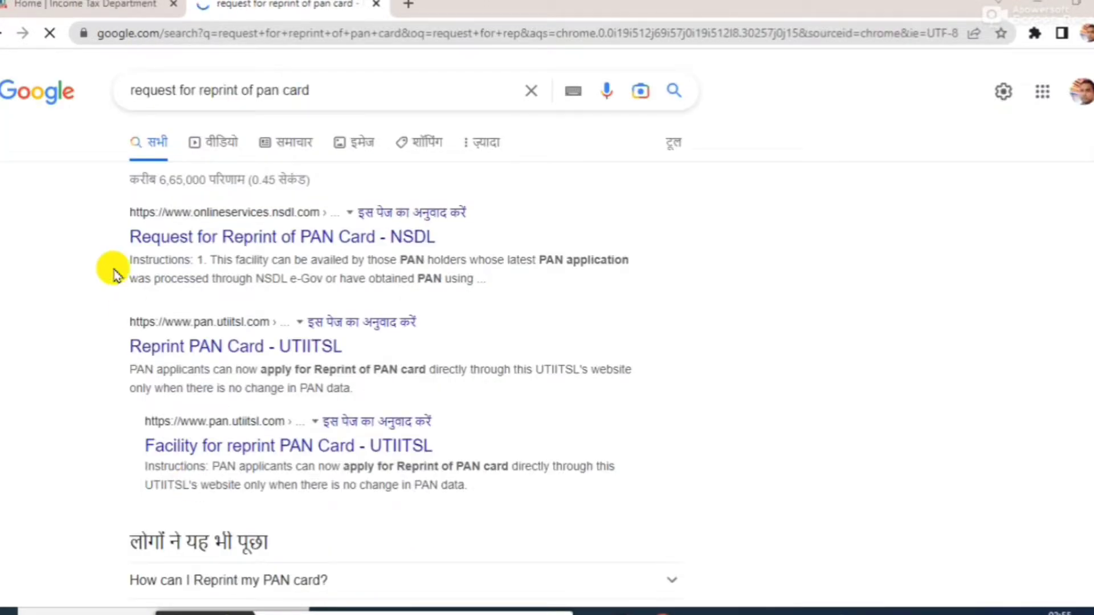
Open the 'Request for Reprint of PAN Card - NSDL' result and scroll to its form
left_click(205, 243)
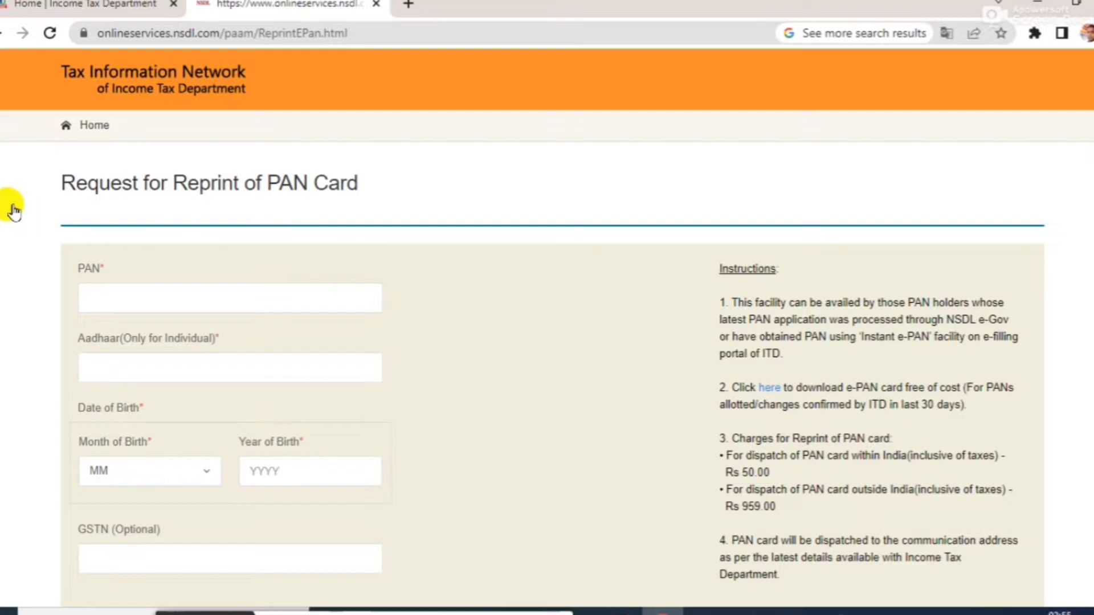
scroll(21, 220, "down", 1)
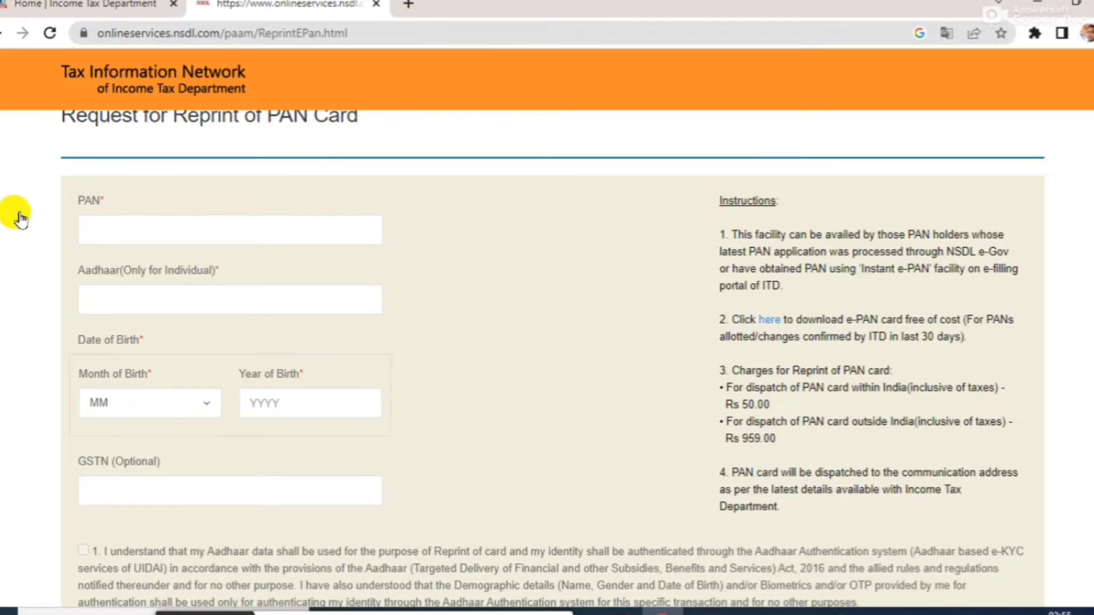
scroll(547, 342, "down", 2)
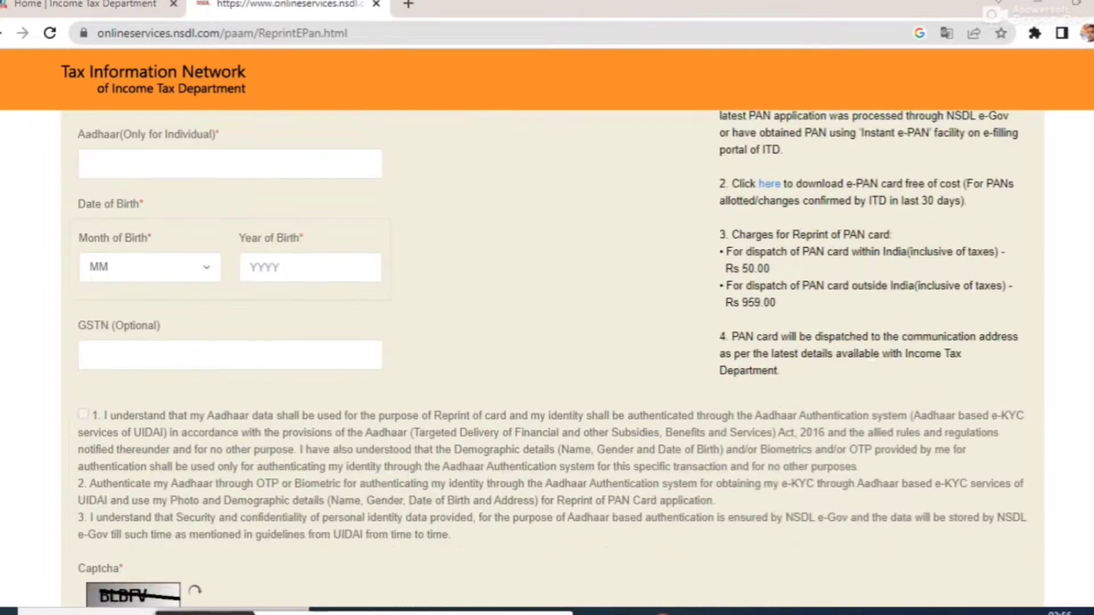
Enter the Aadhaar number, give Aadhaar consent, fill the captcha and submit the reprint form
left_click(124, 163)
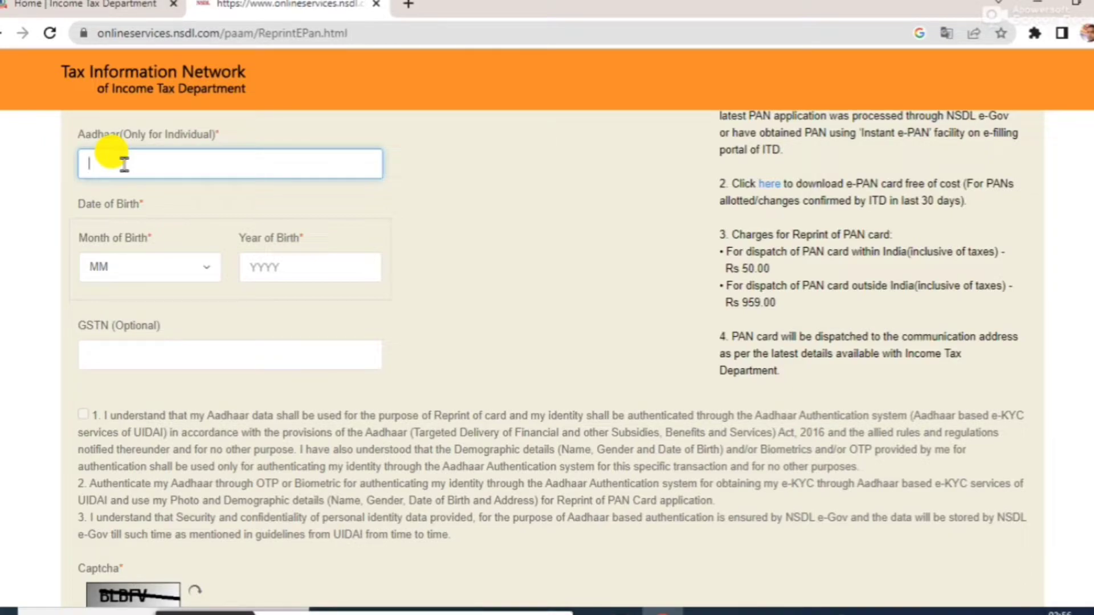
type("76")
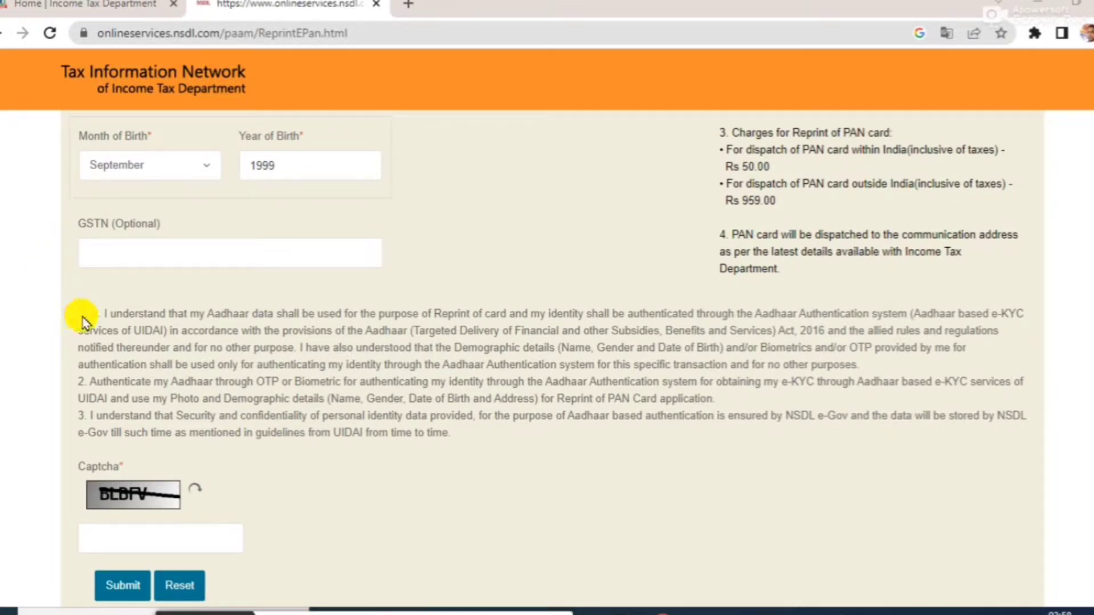
left_click(84, 314)
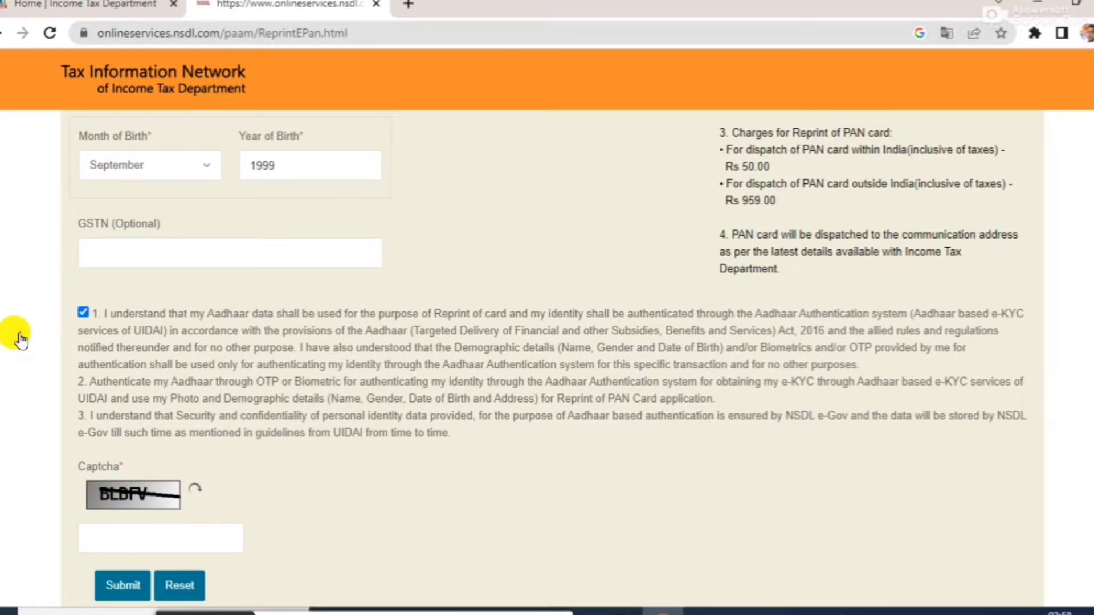
scroll(22, 340, "down", 1)
scroll(21, 340, "down", 2)
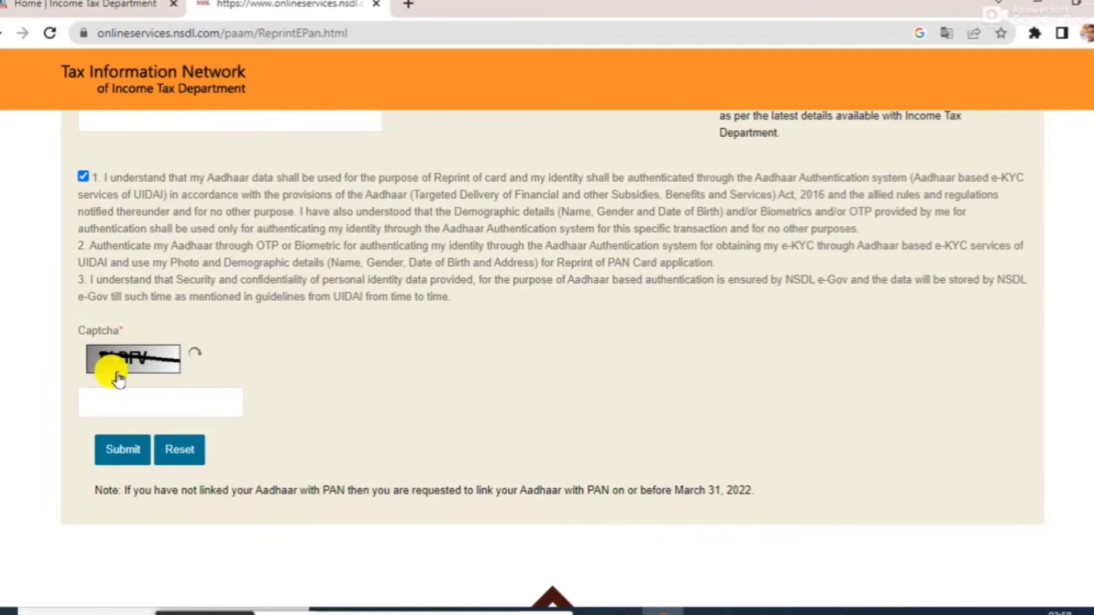
left_click(121, 402)
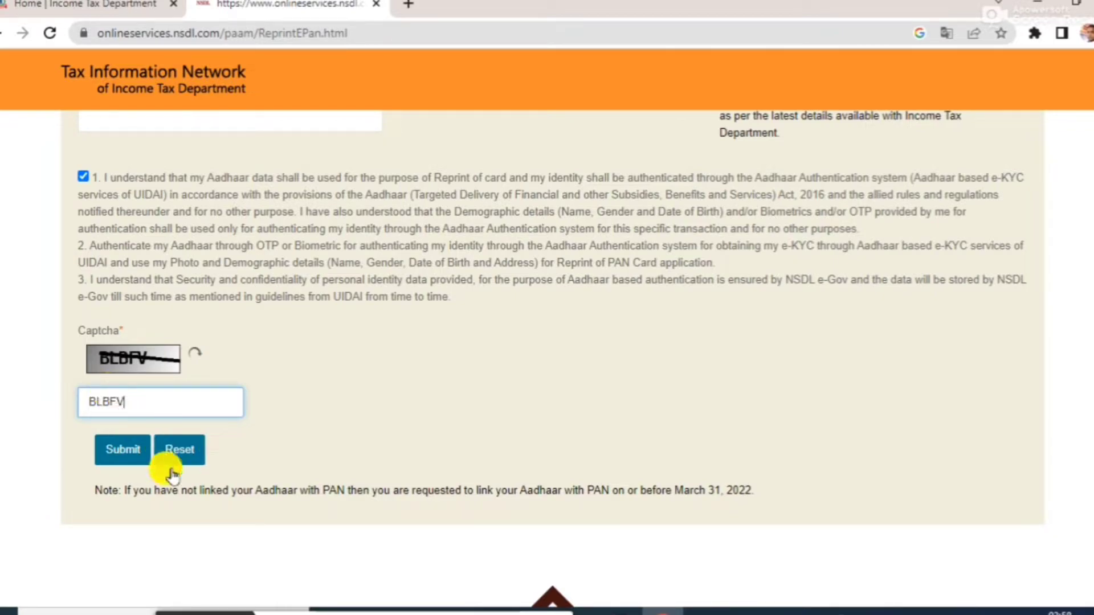
left_click(119, 454)
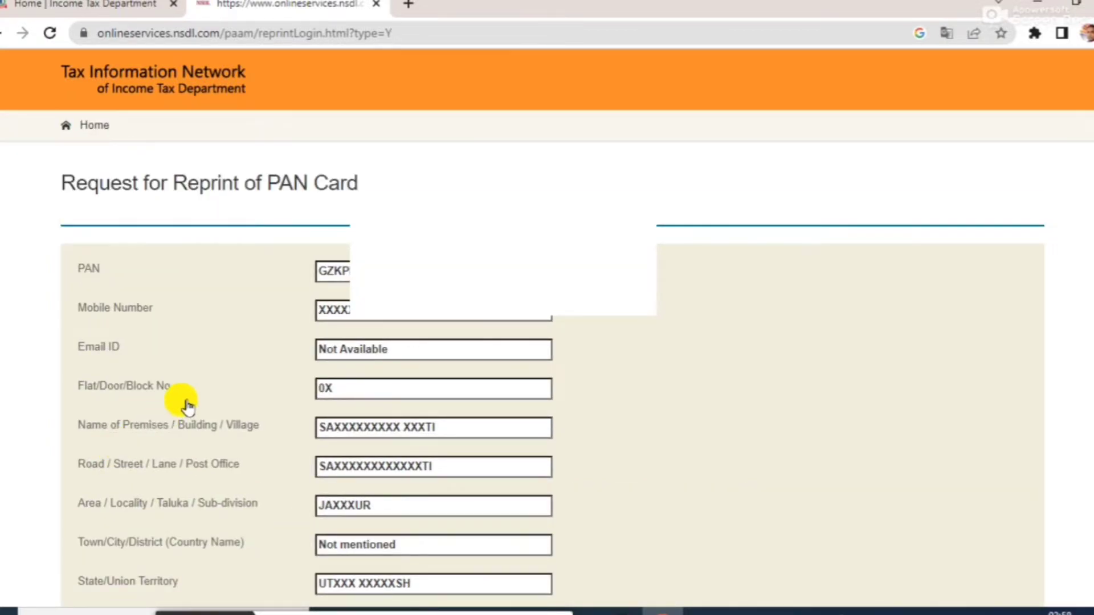
Choose Mobile Number for the OTP, accept the print and dispatch terms, and generate the OTP
scroll(225, 348, "down", 4)
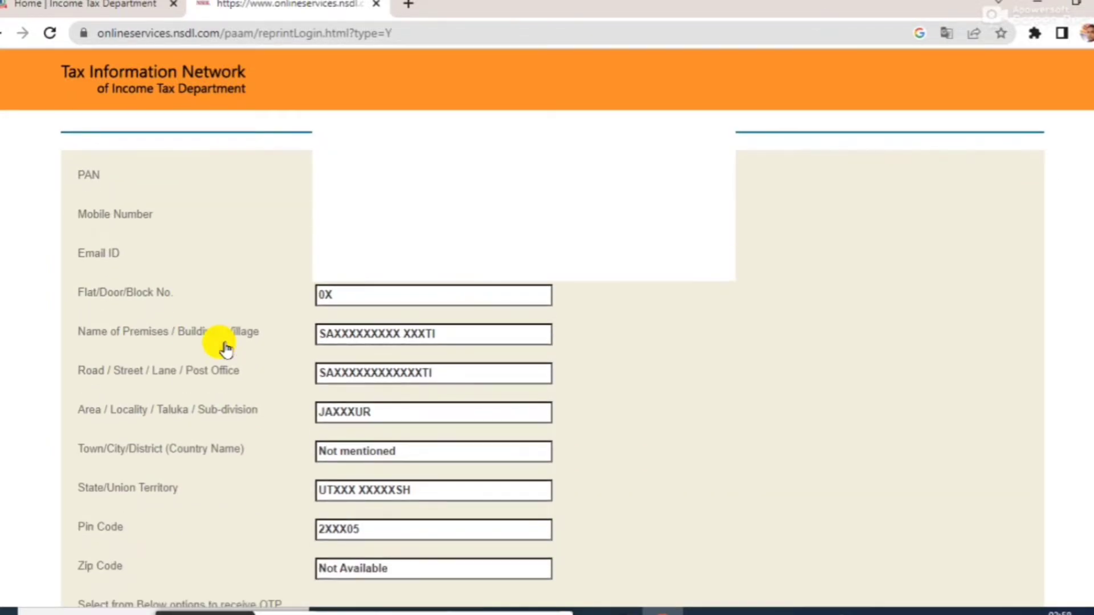
scroll(225, 349, "down", 3)
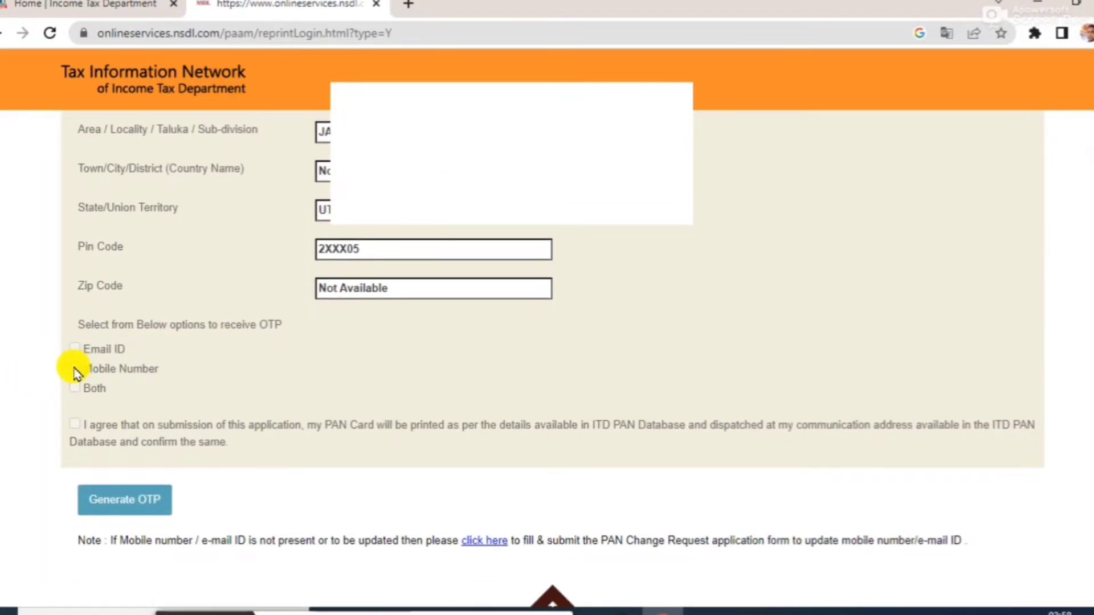
left_click(74, 368)
left_click(72, 427)
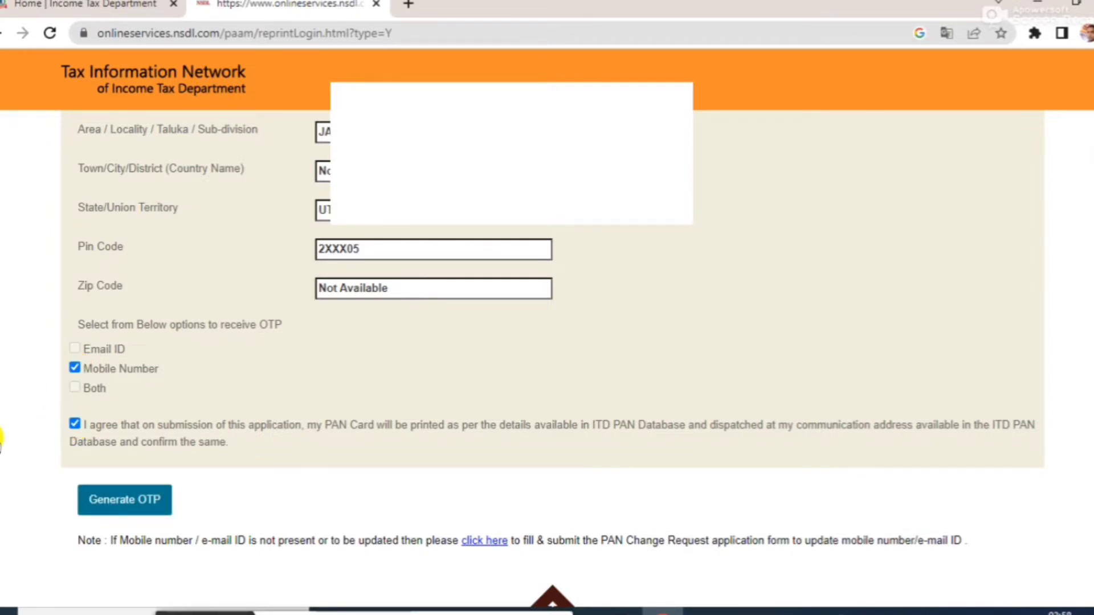
left_click(108, 495)
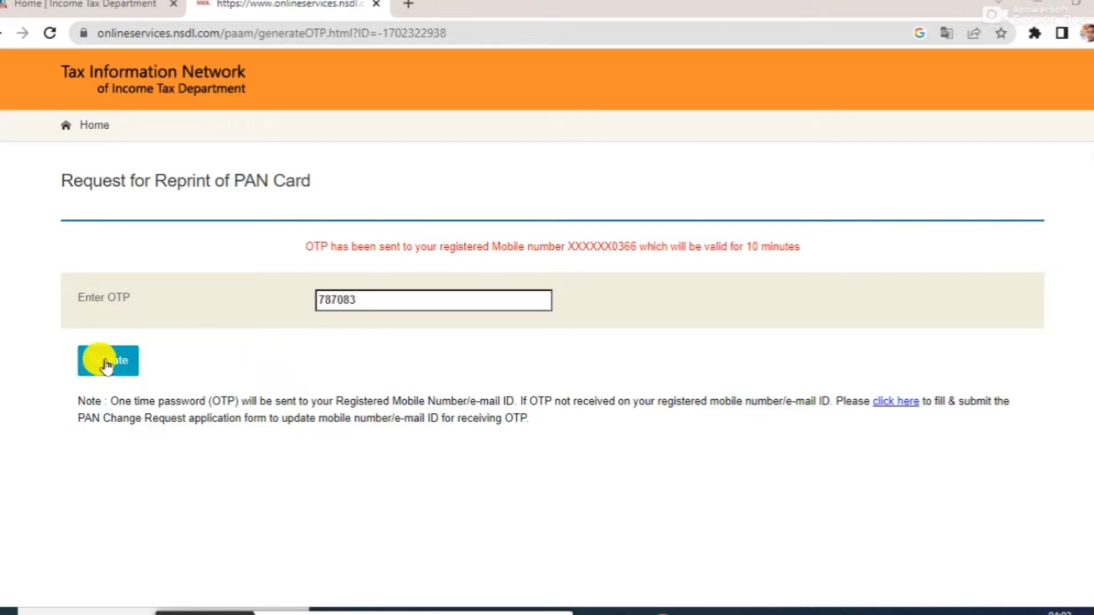
Validate the OTP received on the registered mobile
left_click(99, 353)
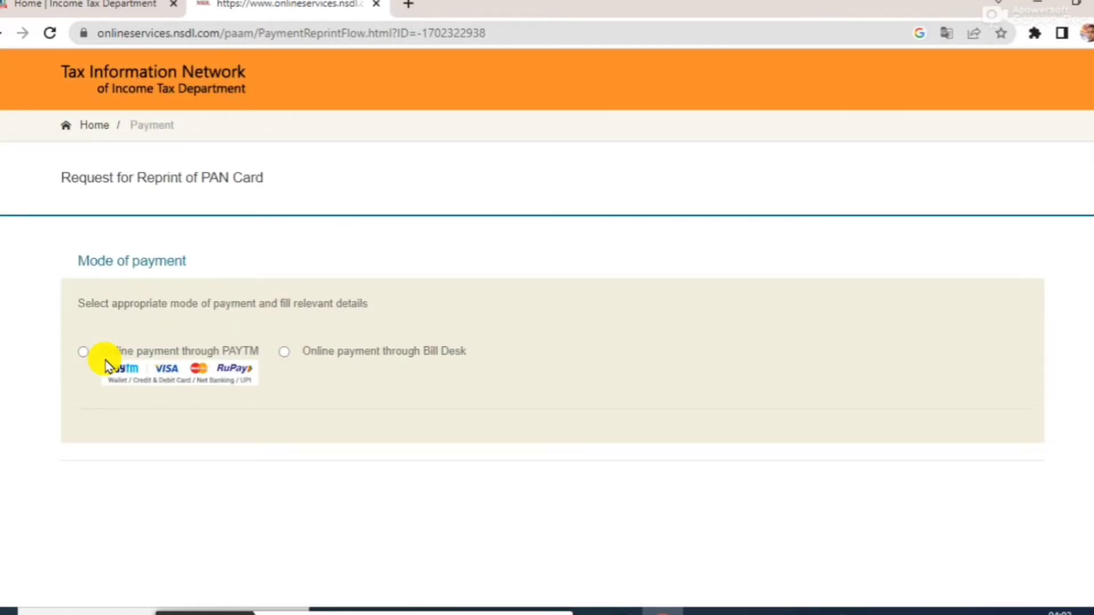
Choose PAYTM, accept the terms of service, and confirm paying the ₹50.00 reprint fee
left_click(84, 352)
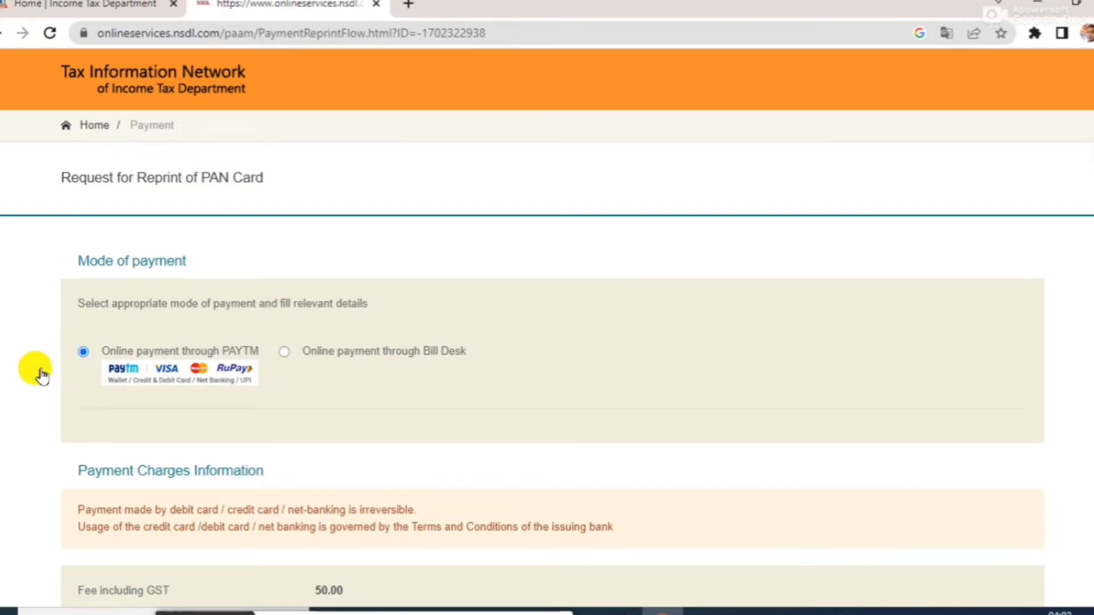
scroll(37, 384, "down", 2)
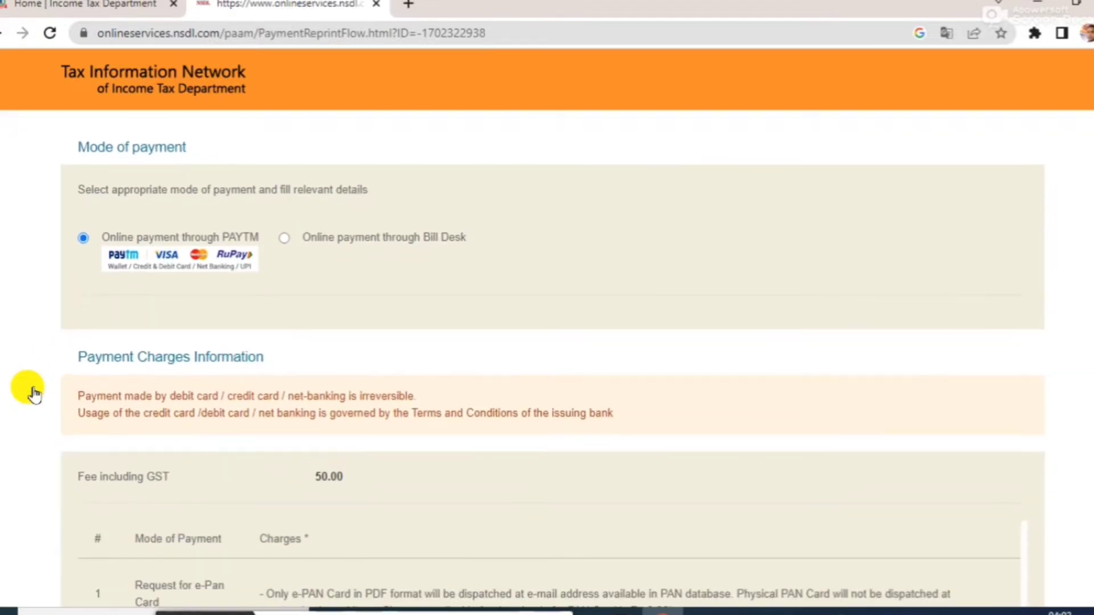
scroll(34, 393, "down", 4)
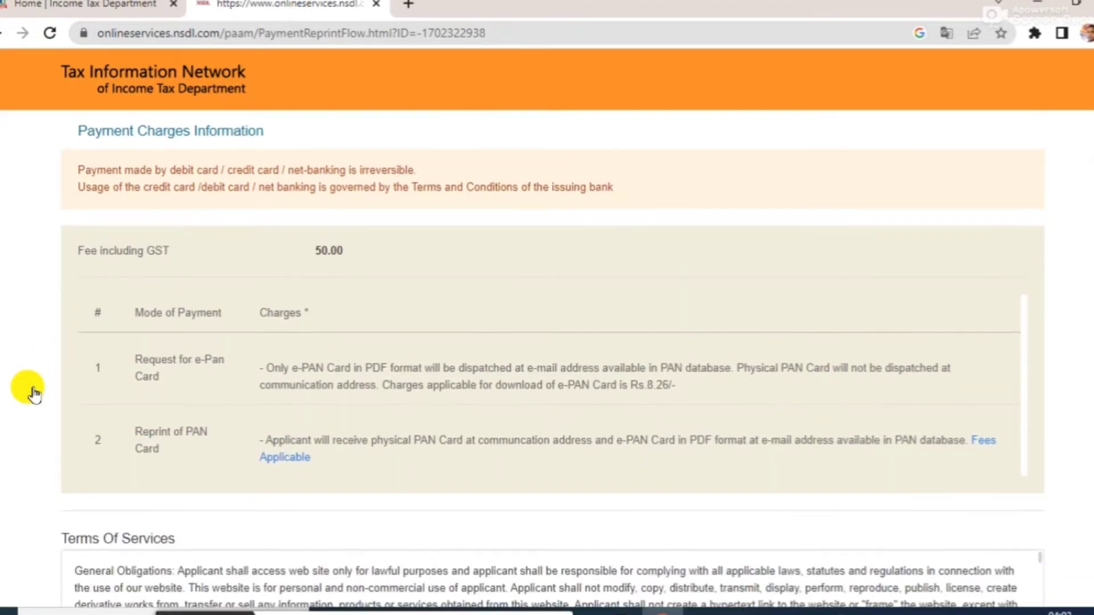
scroll(34, 393, "down", 2)
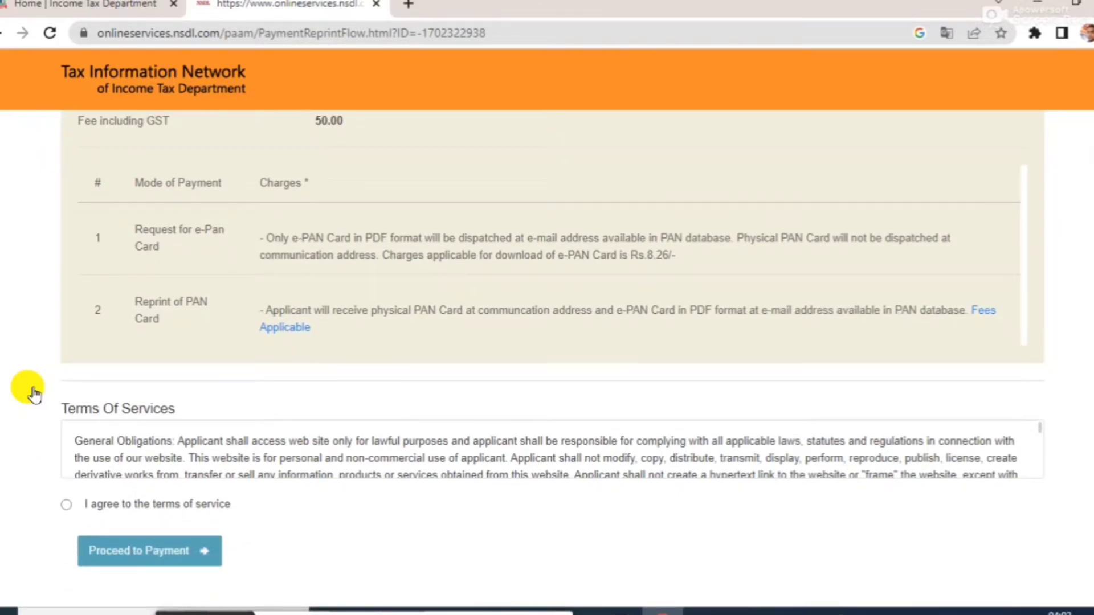
left_click(65, 505)
left_click(141, 550)
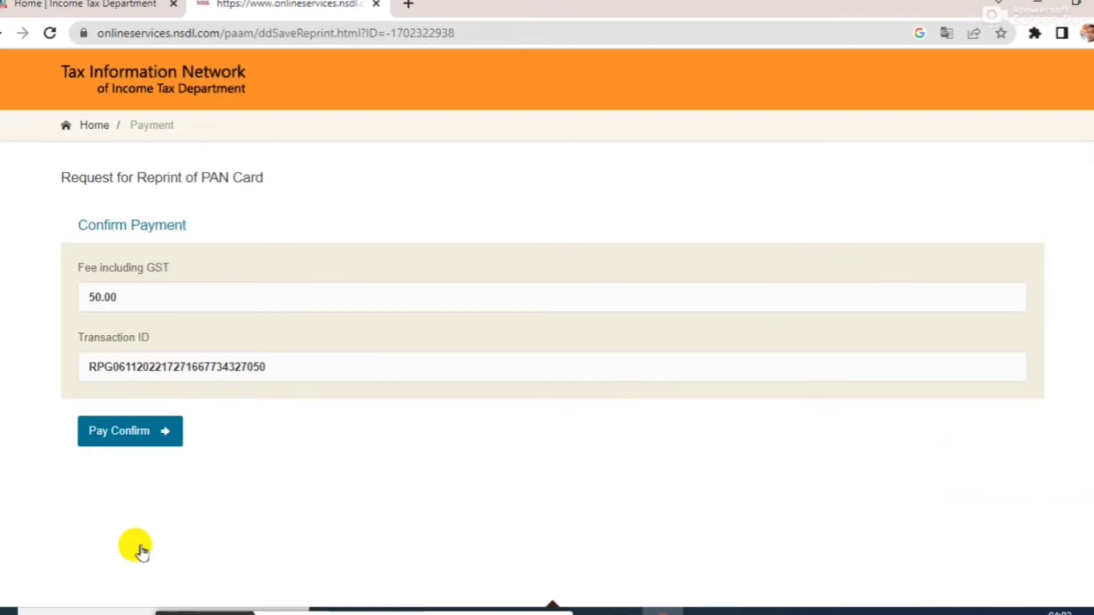
left_click(140, 431)
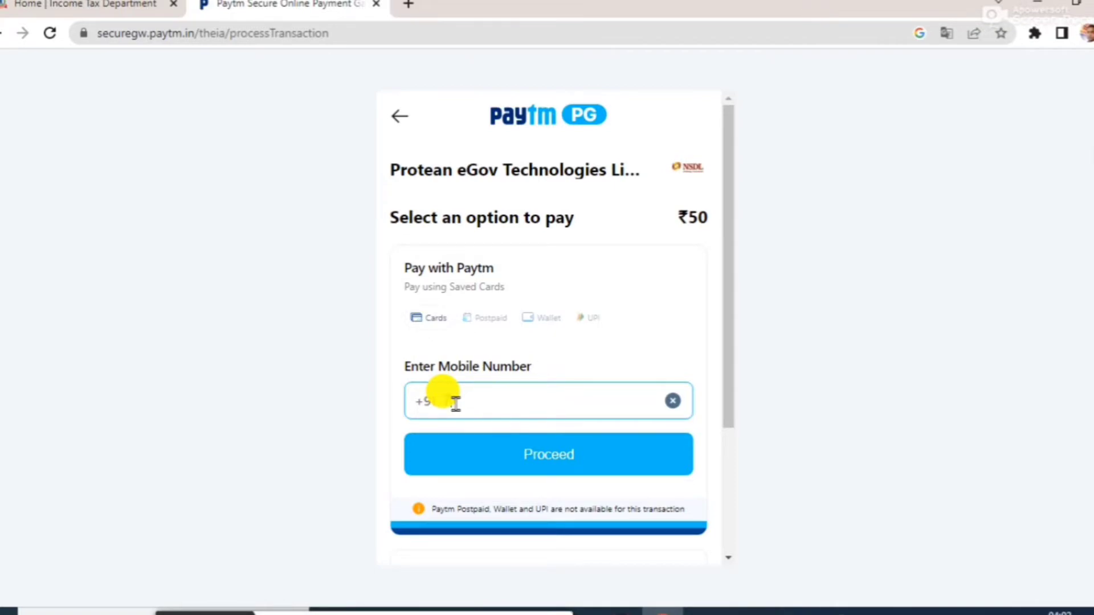
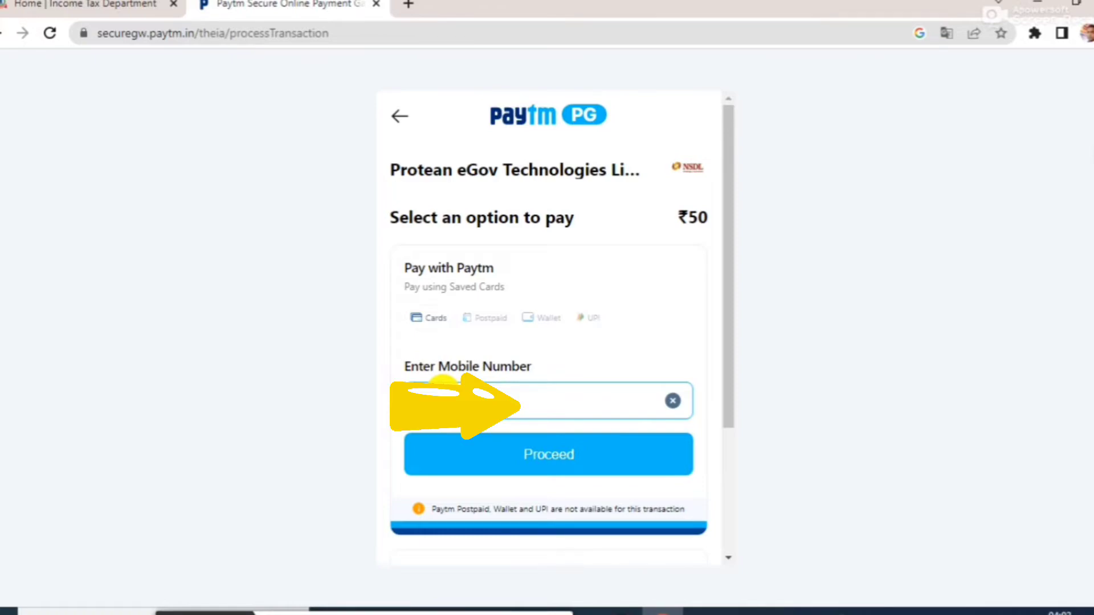
Log in to Paytm with the mobile number and OTP, then pay ₹50 using the saved ICICI card
left_click(540, 456)
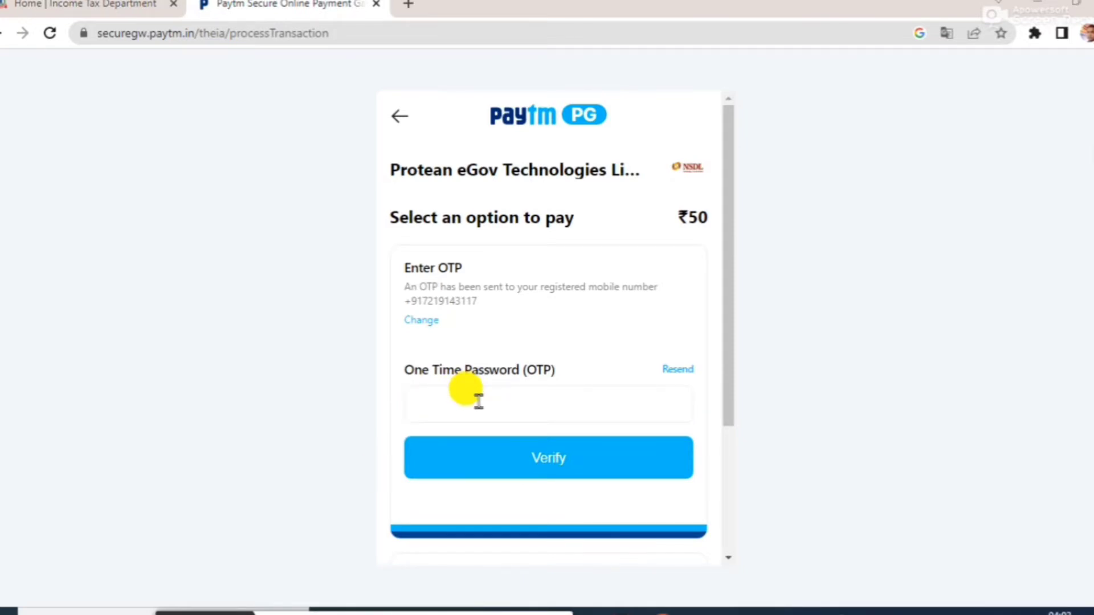
left_click(459, 400)
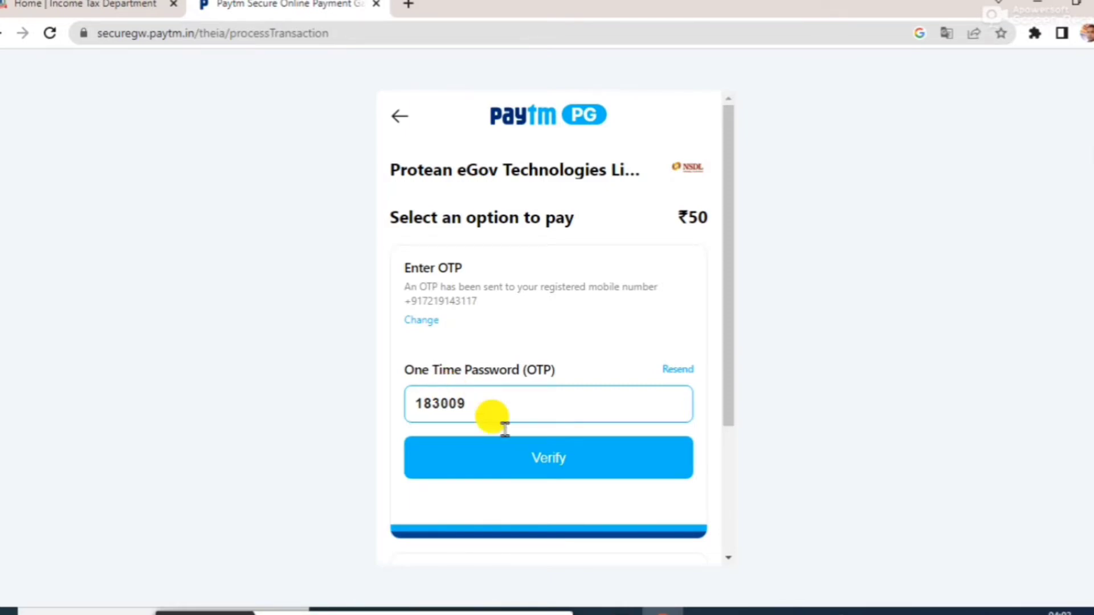
left_click(547, 463)
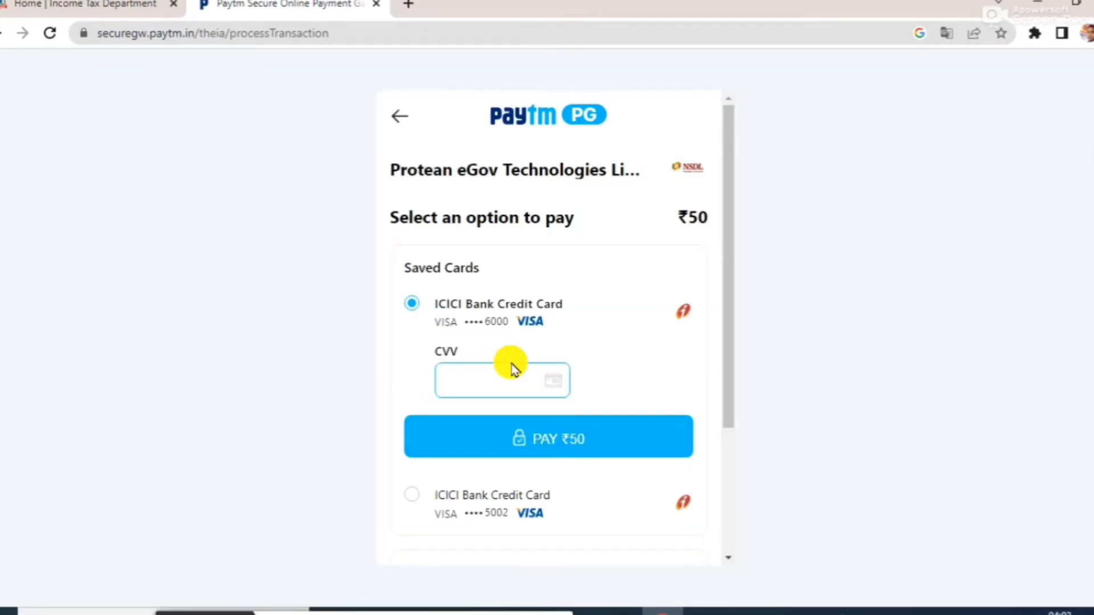
left_click_drag(729, 402, 728, 428)
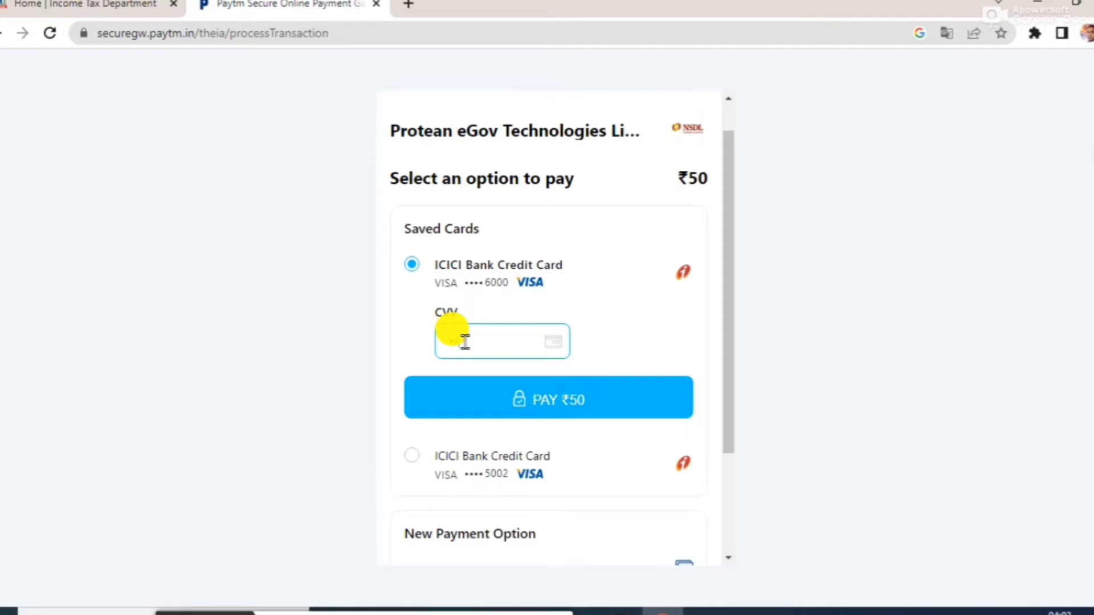
left_click(595, 409)
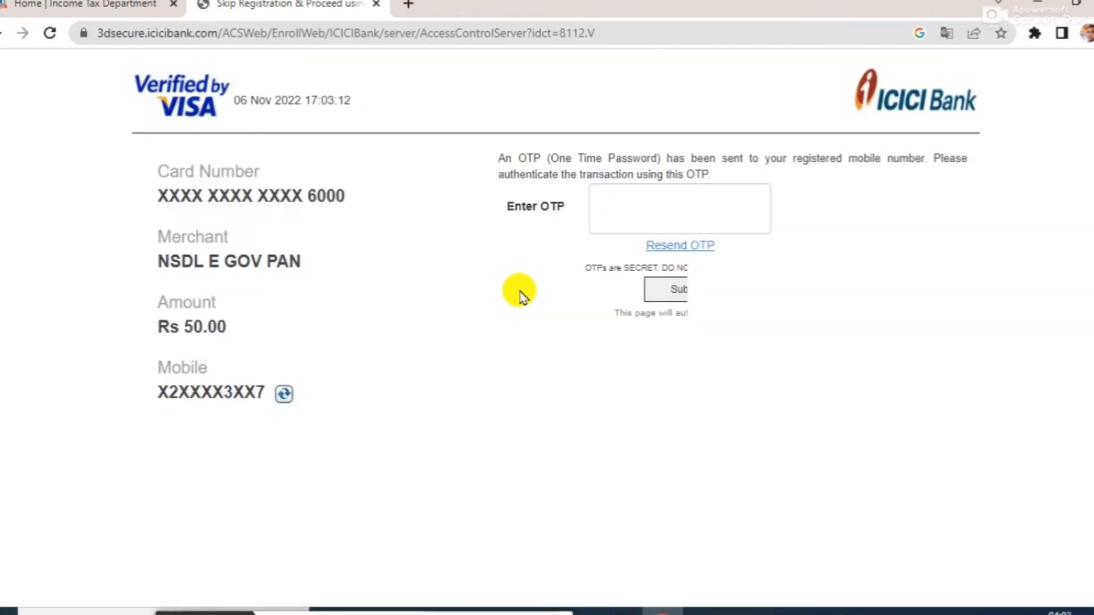
Authorise the ₹50 payment with the ICICI Bank OTP and decline Chrome's password save
left_click(638, 204)
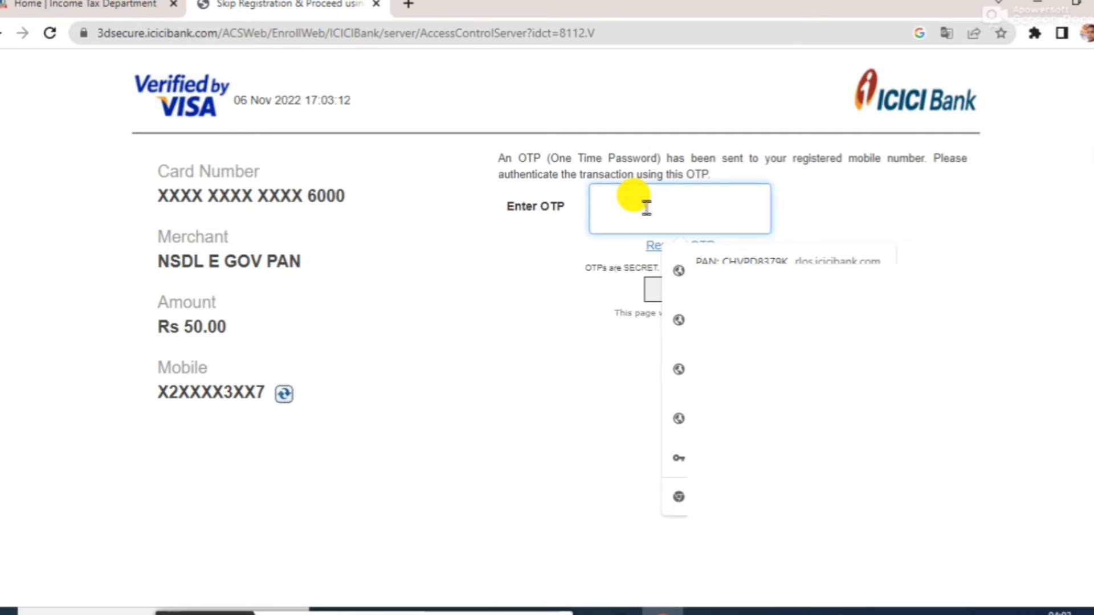
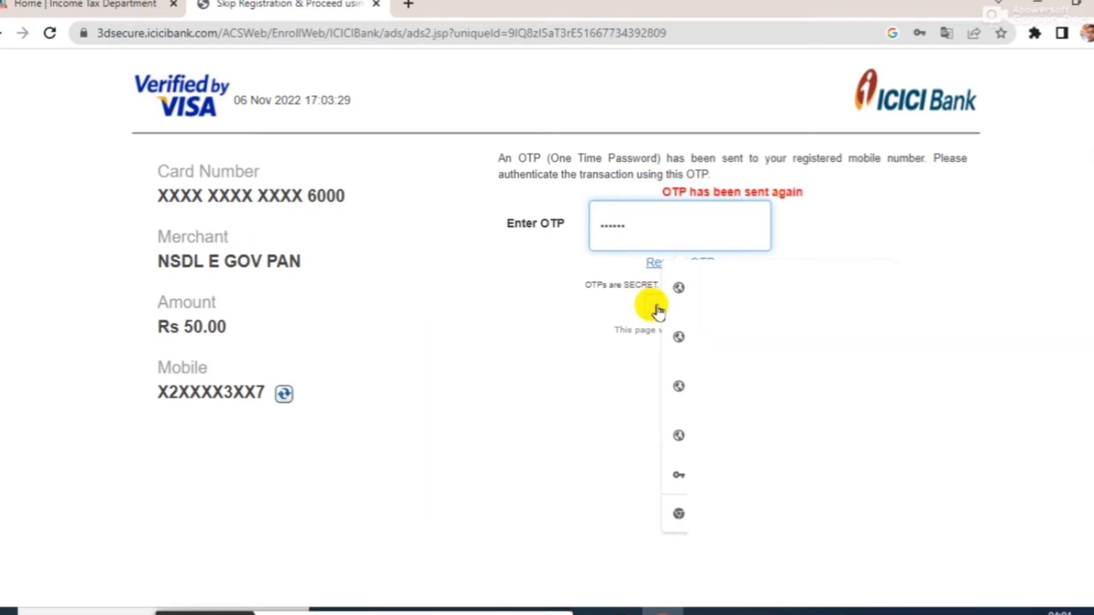
left_click(647, 312)
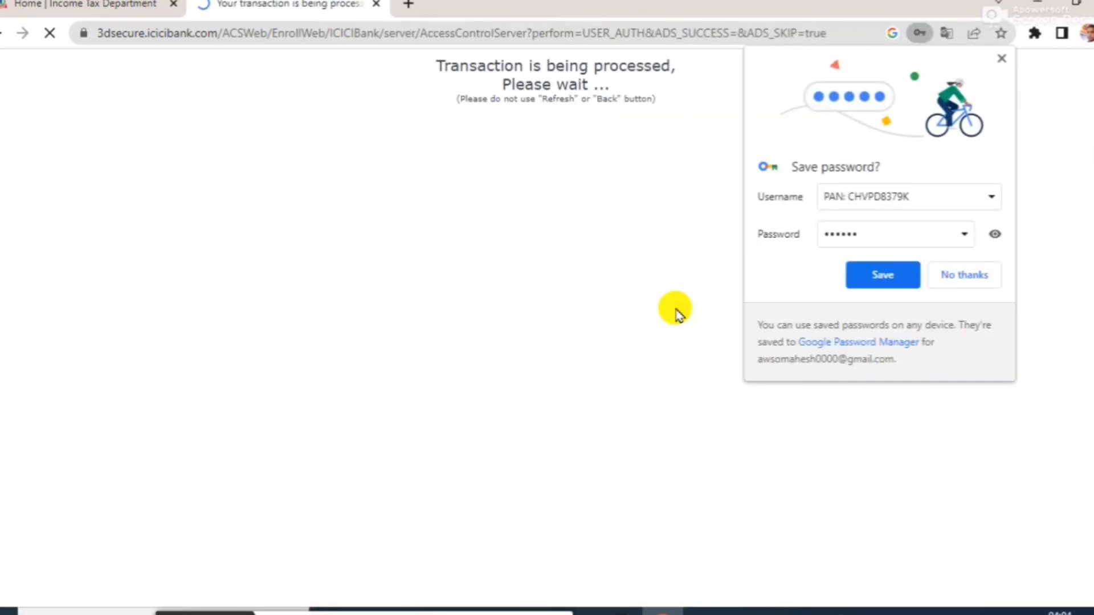
left_click(949, 274)
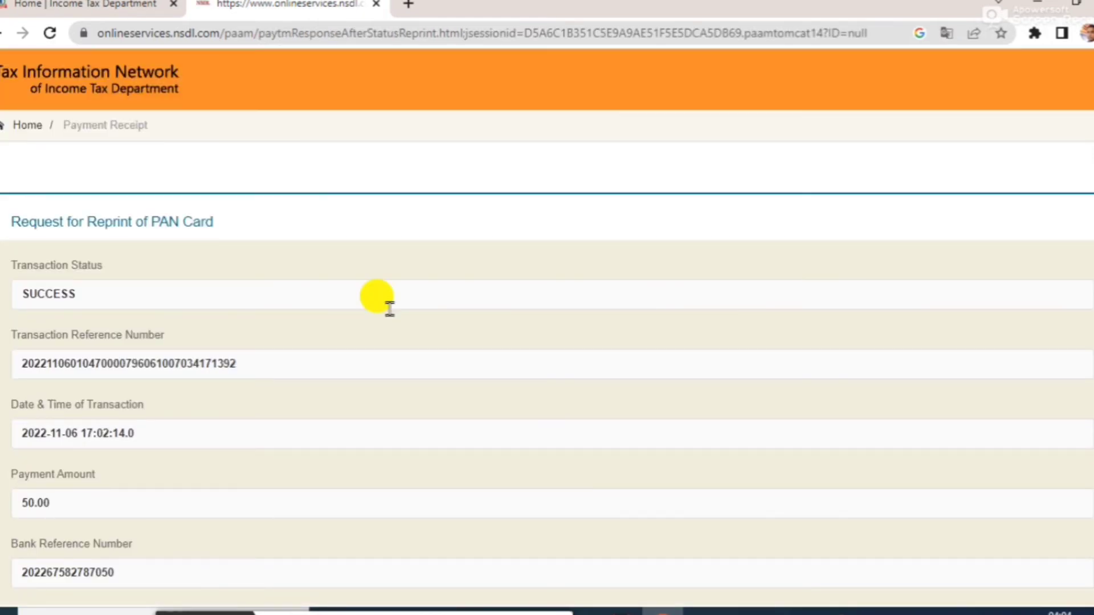
Continue past the SUCCESS payment receipt and generate the printable reprint payment receipt
scroll(362, 212, "down", 3)
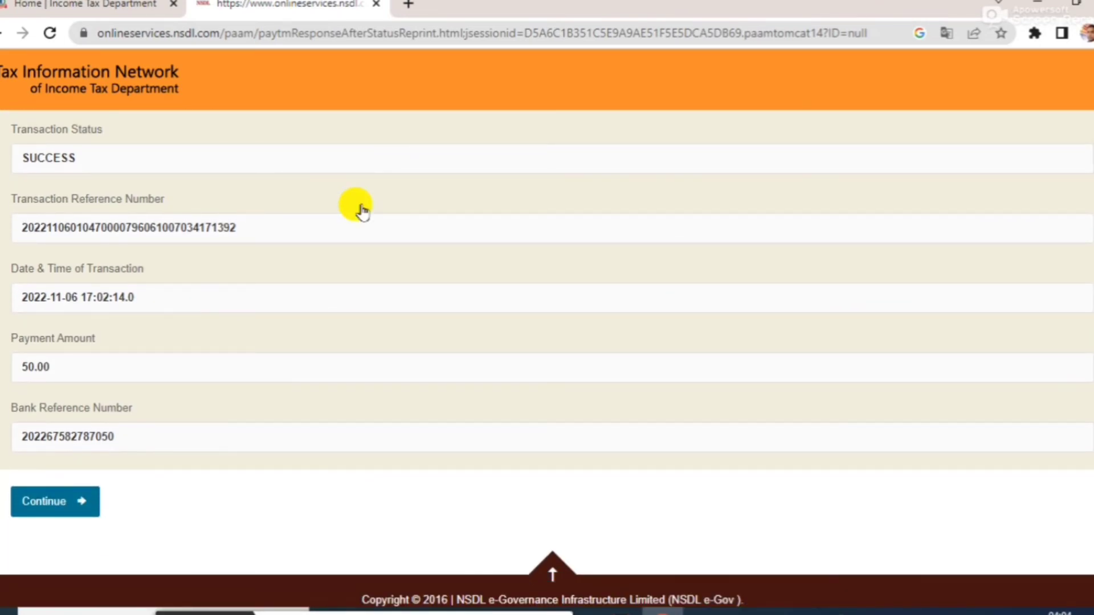
left_click(45, 494)
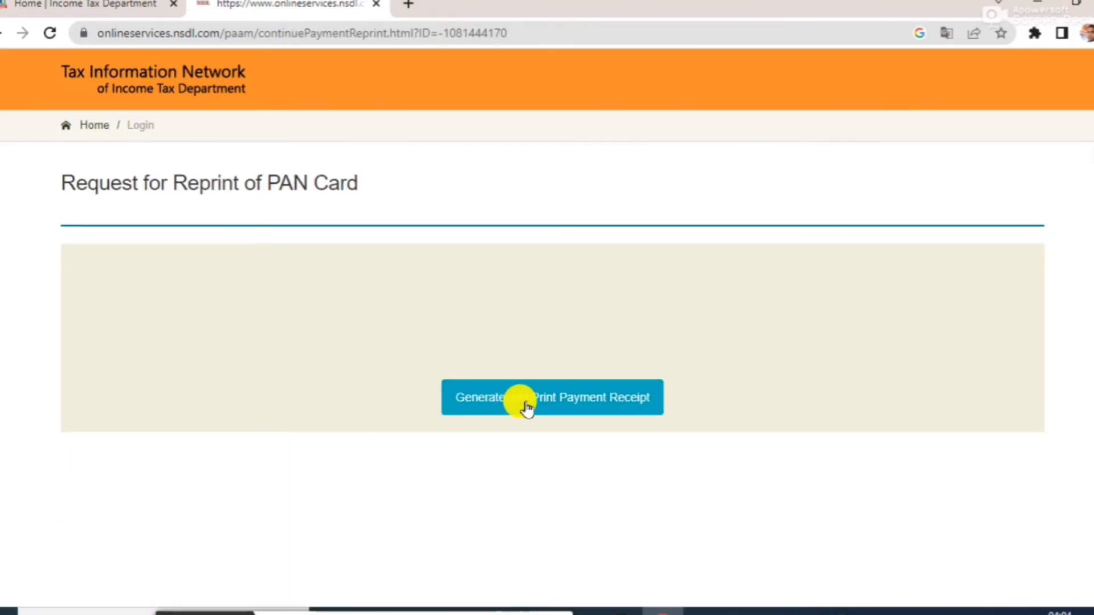
left_click(529, 404)
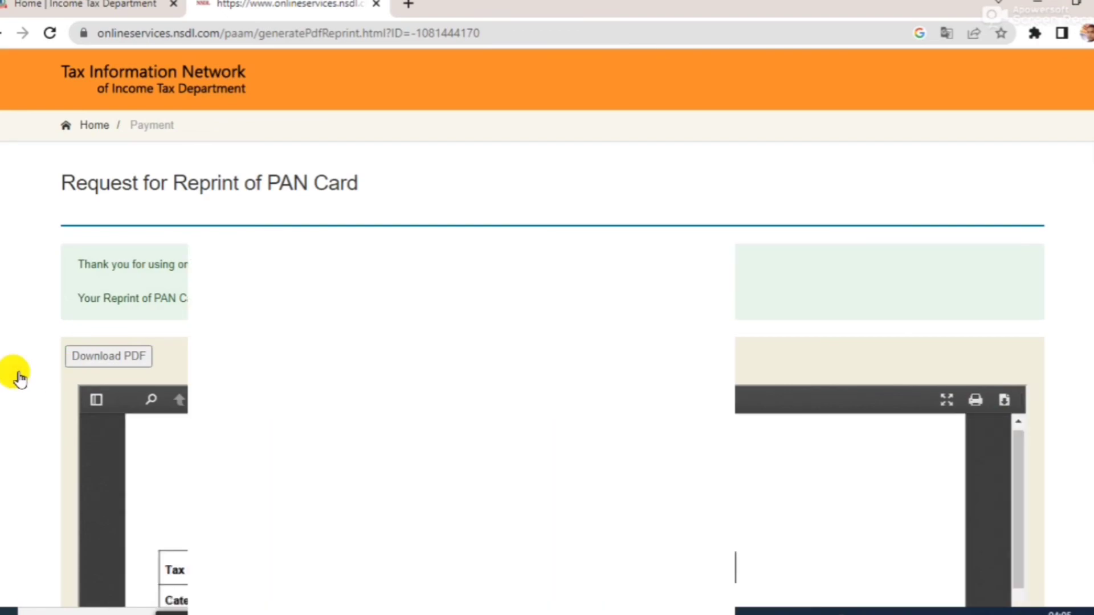
Download the Tax Invoice cum Payment Receipt for the PAN reprint as a Reprint PDF and view it full screen
scroll(17, 376, "down", 2)
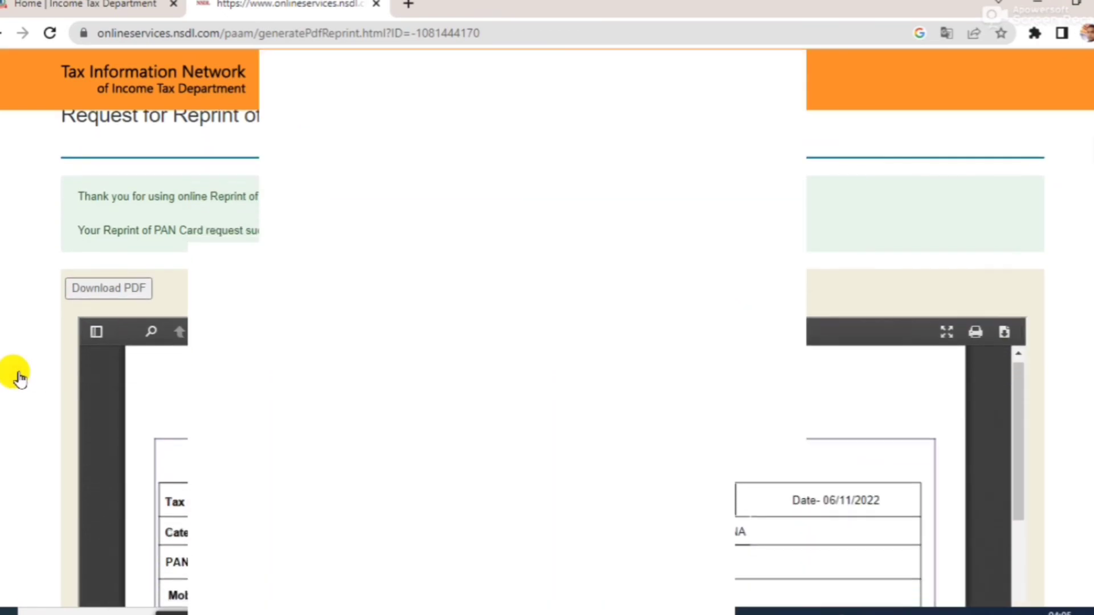
scroll(17, 376, "down", 5)
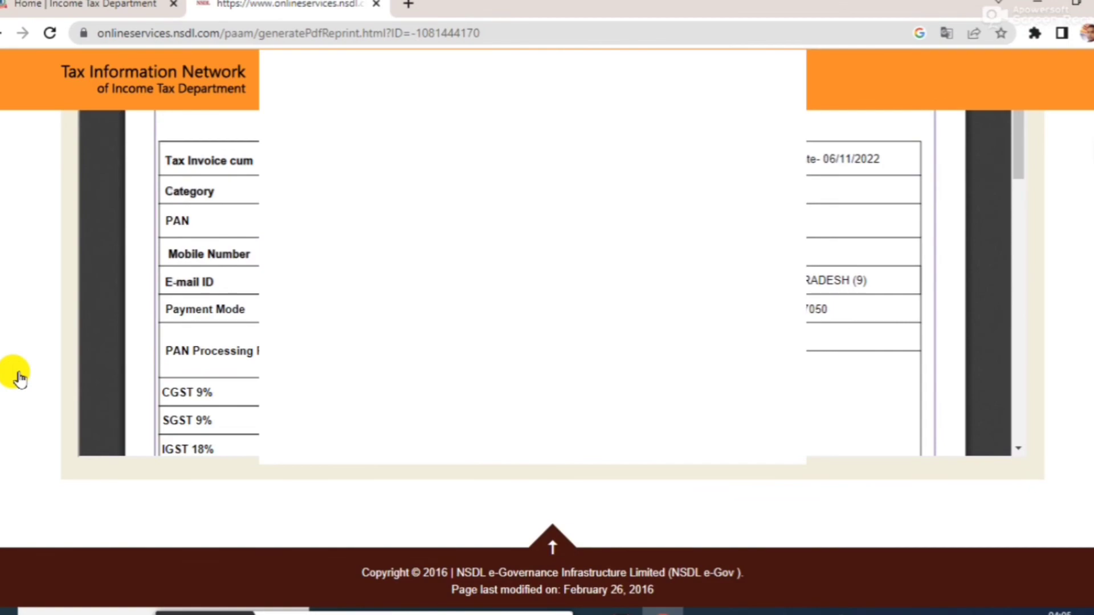
scroll(17, 376, "up", 3)
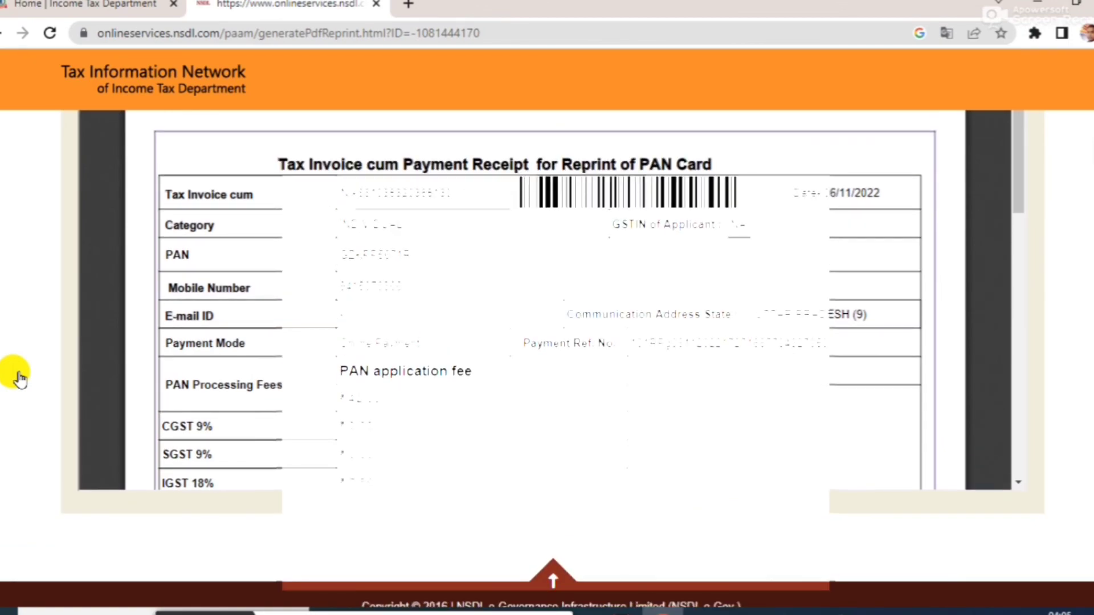
scroll(17, 376, "up", 4)
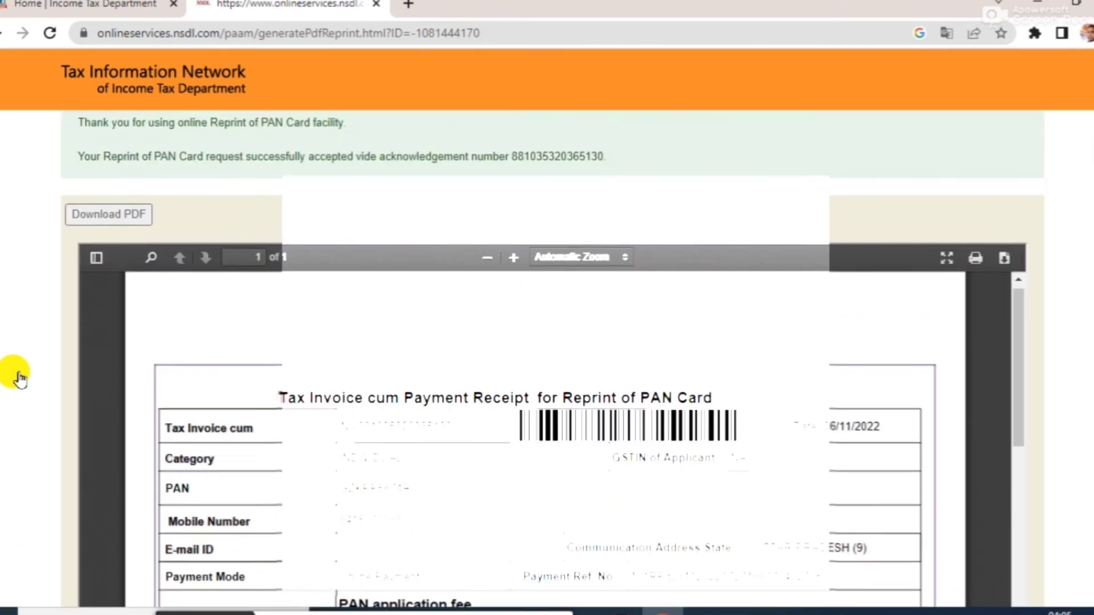
left_click(94, 323)
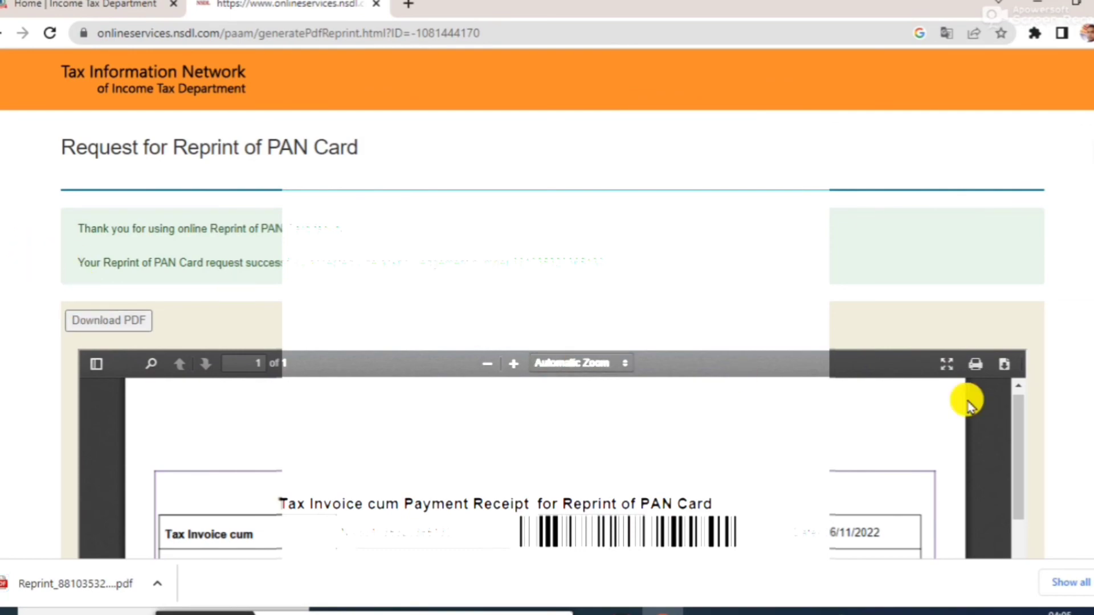
scroll(552, 336, "down", 2)
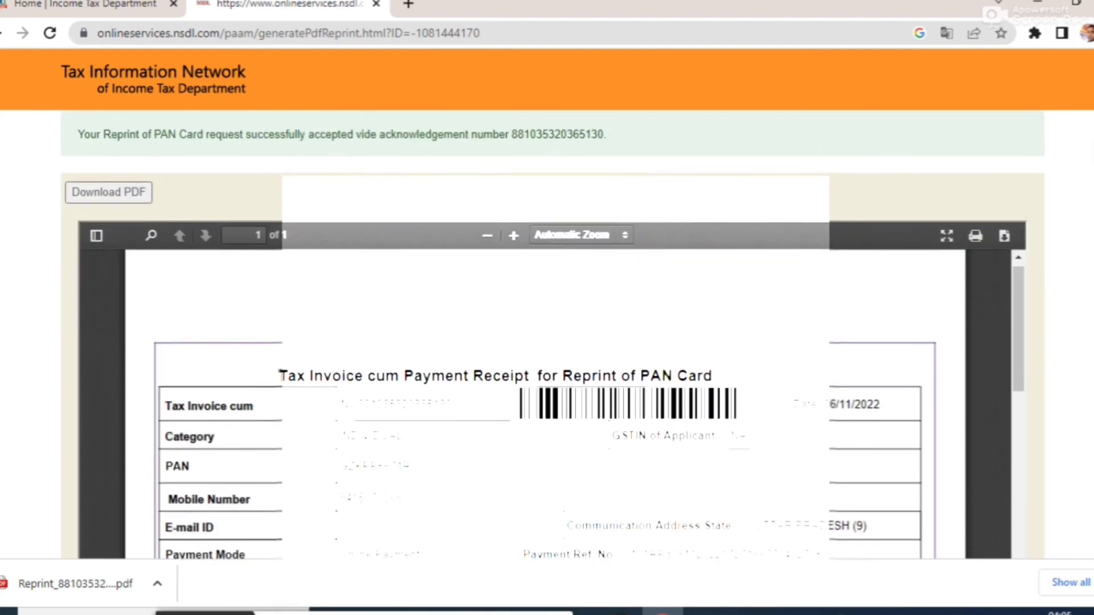
left_click(941, 235)
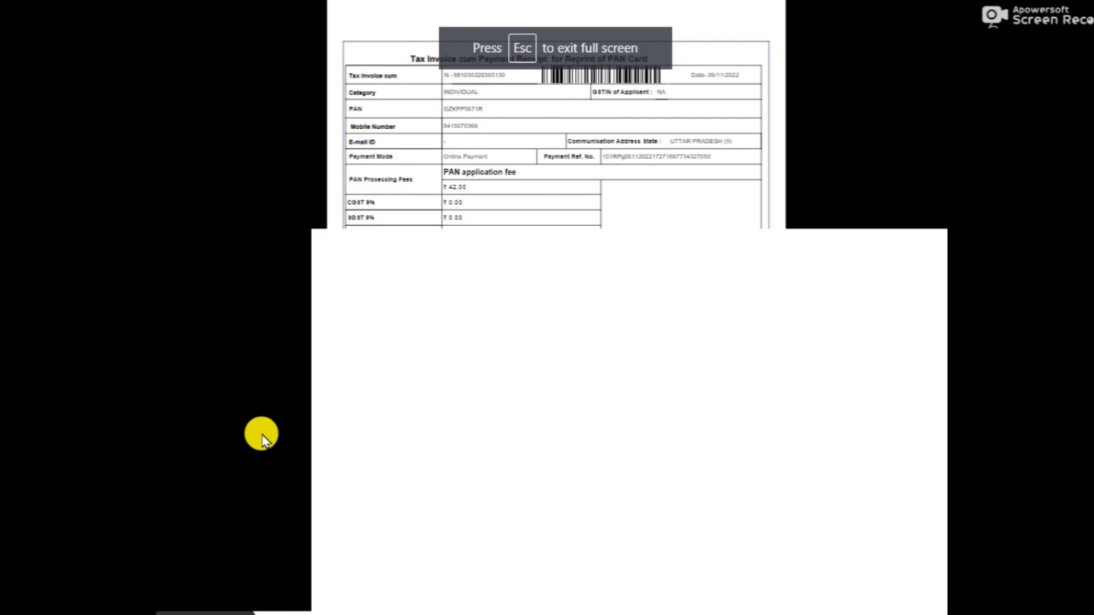